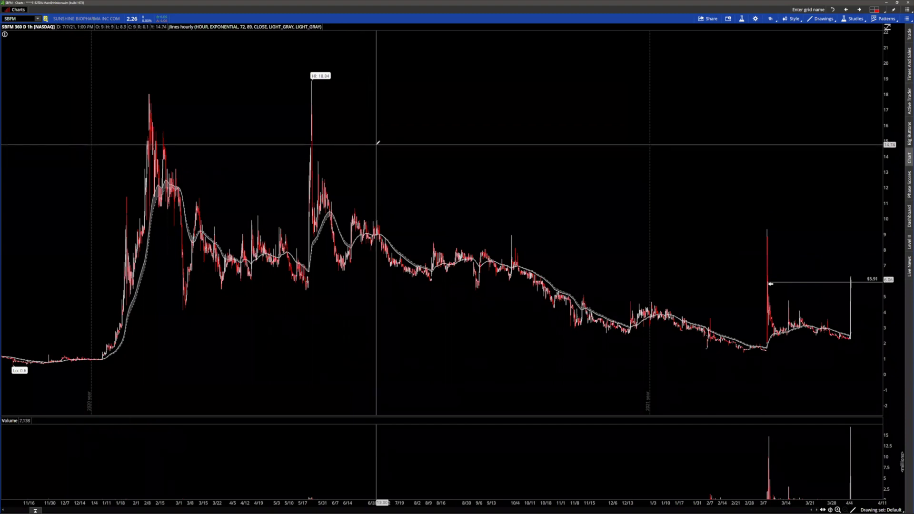
# Step: Clear every drawing in the Default drawing set from the SBFM hourly chart
pyautogui.middleClick(377, 143)
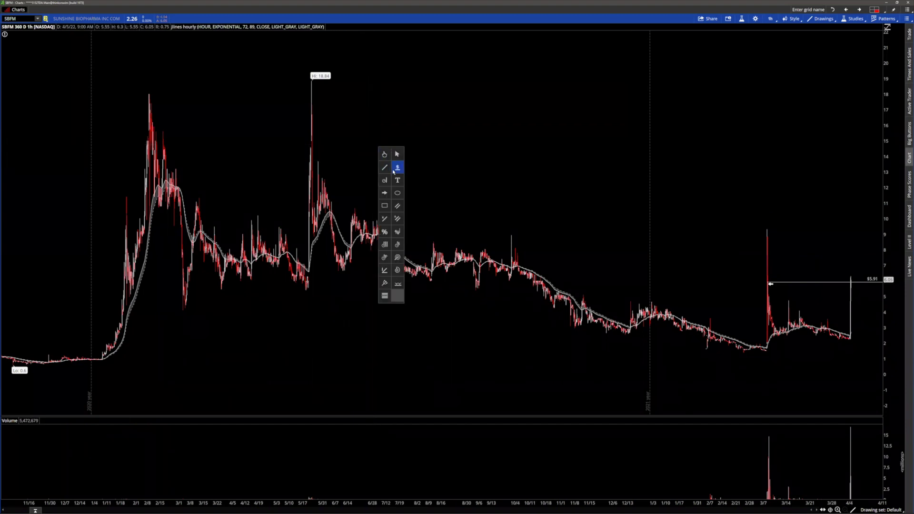
pyautogui.click(396, 168)
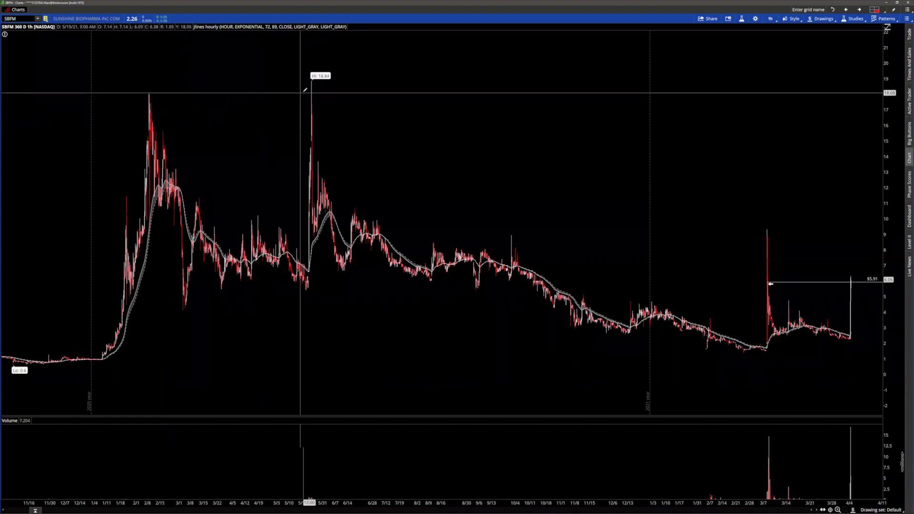
pyautogui.rightClick(602, 109)
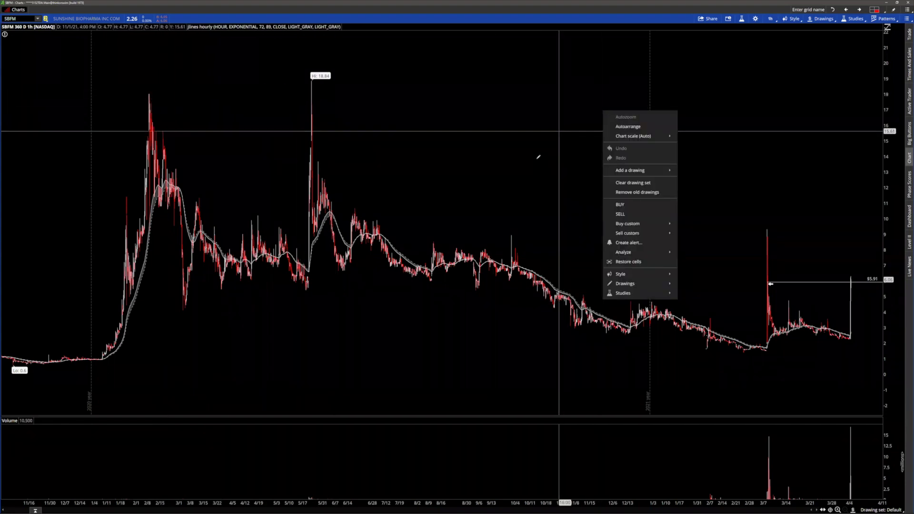
pyautogui.moveTo(633, 170)
pyautogui.click(699, 181)
pyautogui.click(709, 188)
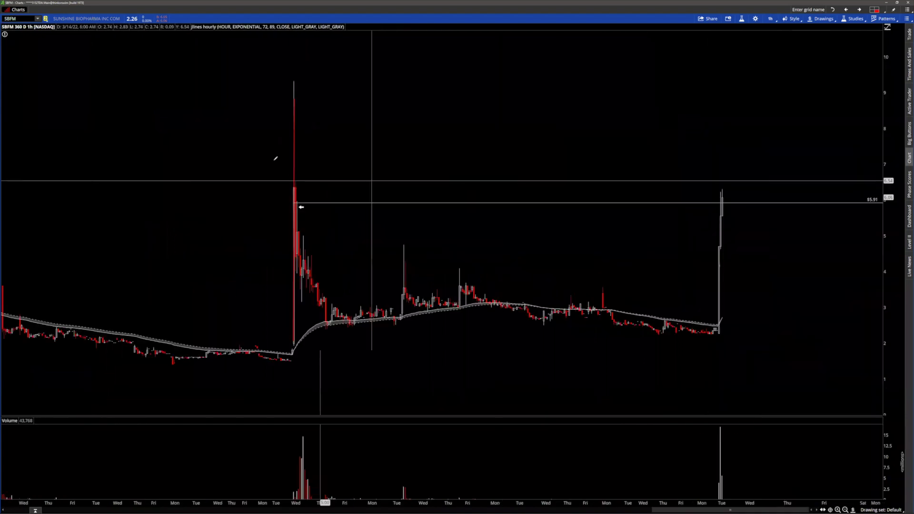
pyautogui.rightClick(271, 94)
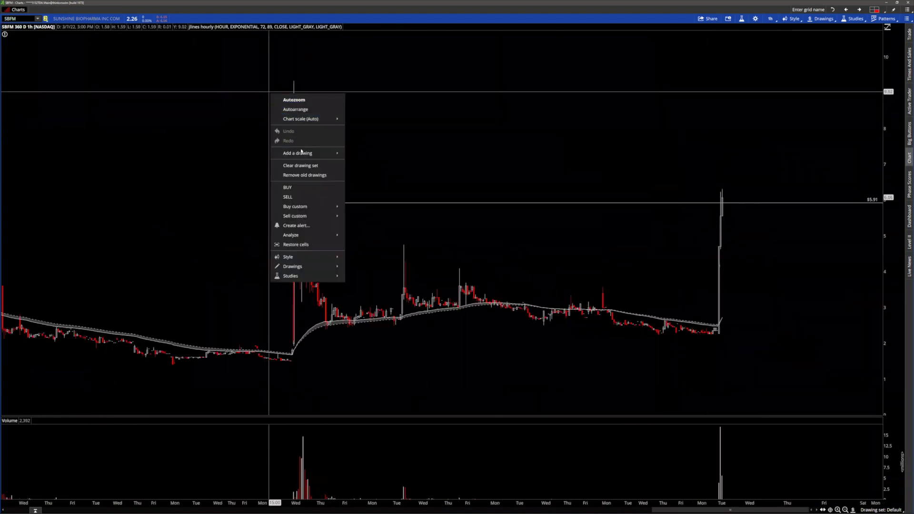
pyautogui.click(285, 165)
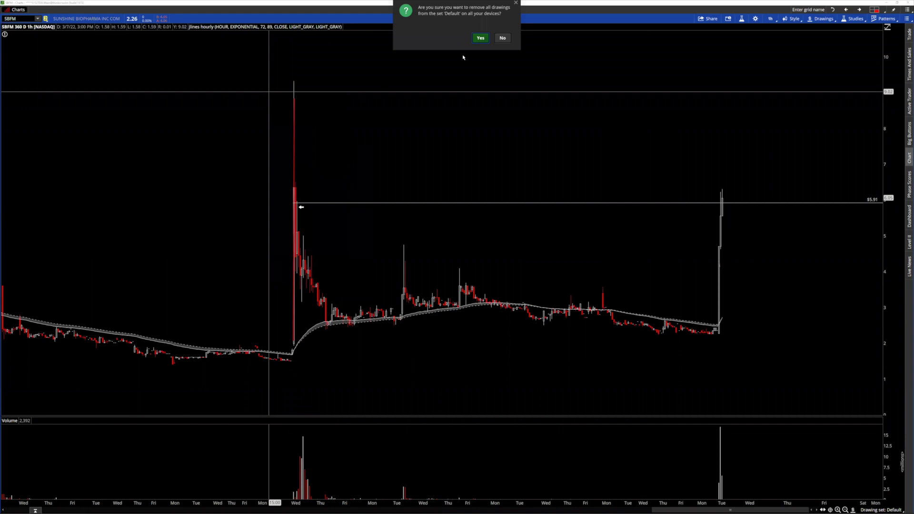
pyautogui.click(480, 37)
# Step: Add a price level at about $9.31 on the high of the March 9 spike, and zoom in on that day's hourly candles
pyautogui.middleClick(374, 120)
pyautogui.click(393, 141)
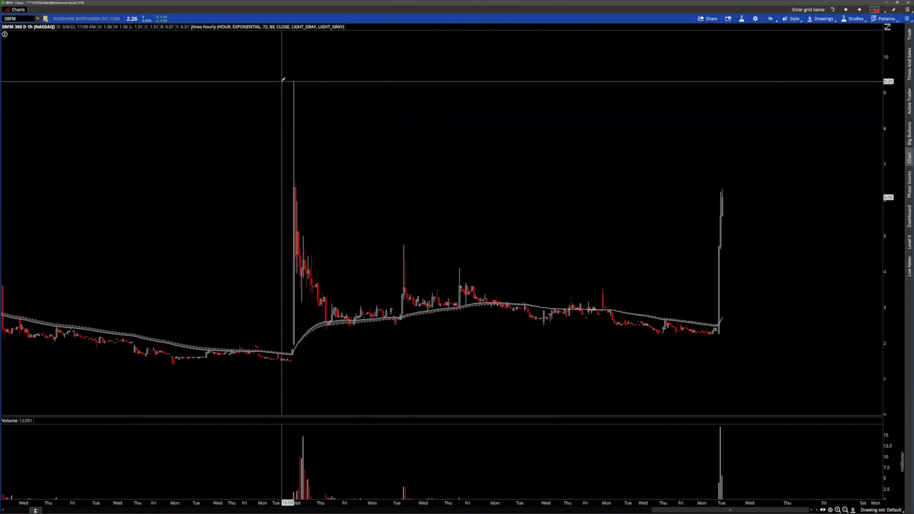
pyautogui.click(282, 81)
pyautogui.moveTo(273, 180); pyautogui.dragTo(362, 179)
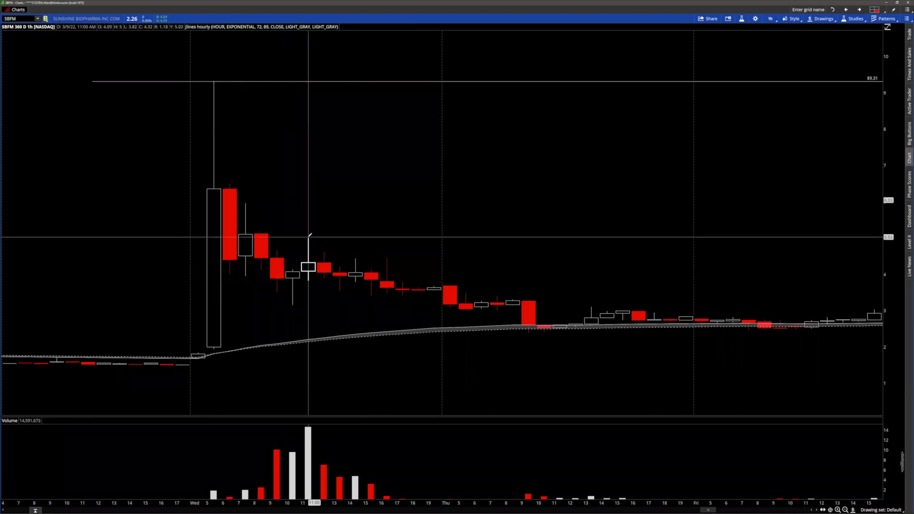
# Step: On the daily chart, add a price level at about $5.01 on the high of the March 9 candle
pyautogui.moveTo(151, 64)
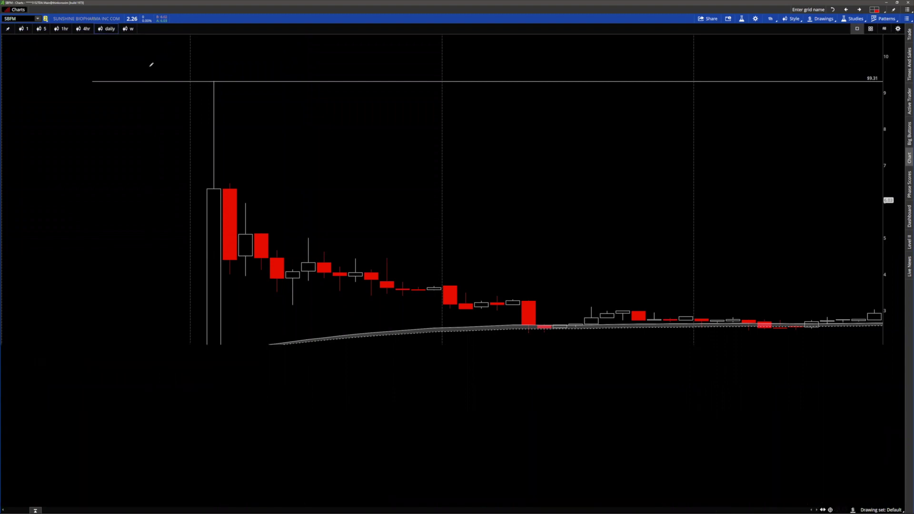
pyautogui.scroll(5, 718, 243)
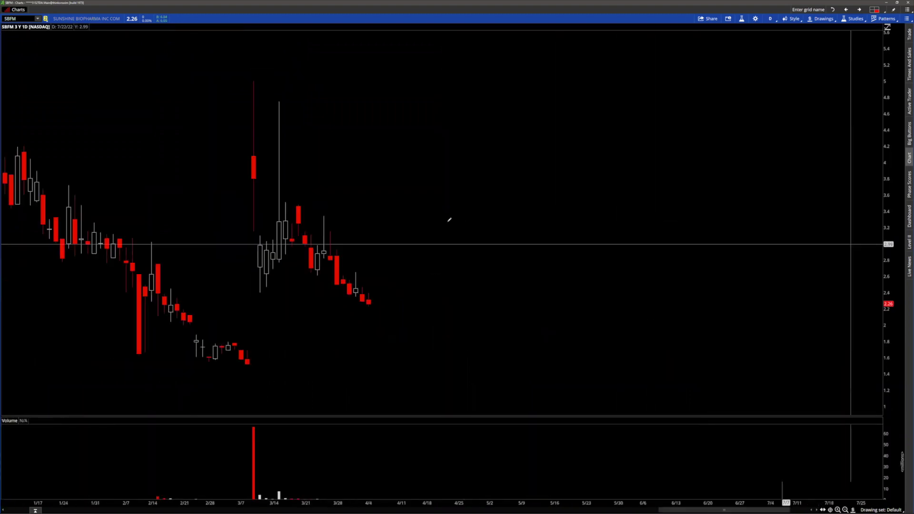
pyautogui.middleClick(305, 160)
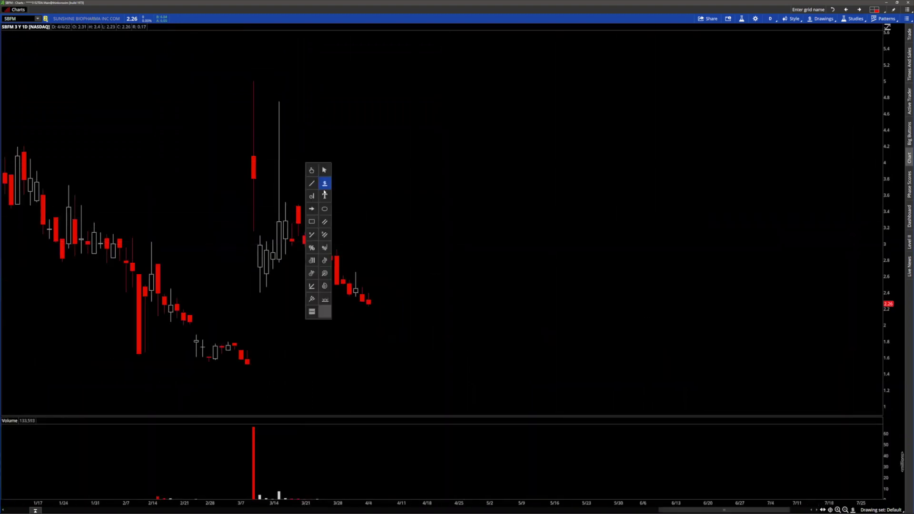
pyautogui.click(246, 81)
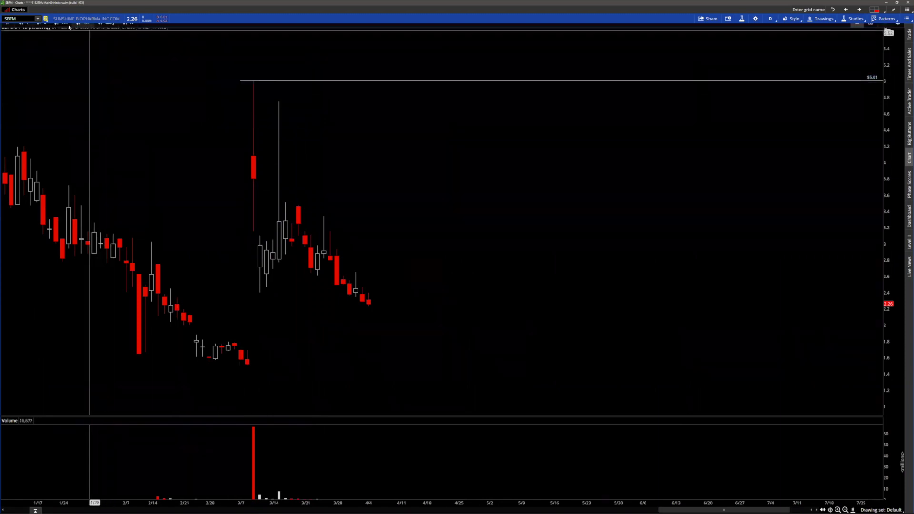
# Step: On the hourly chart, add a price level at about $6.51 on the high of the red candle following the March 9 spike
pyautogui.click(62, 28)
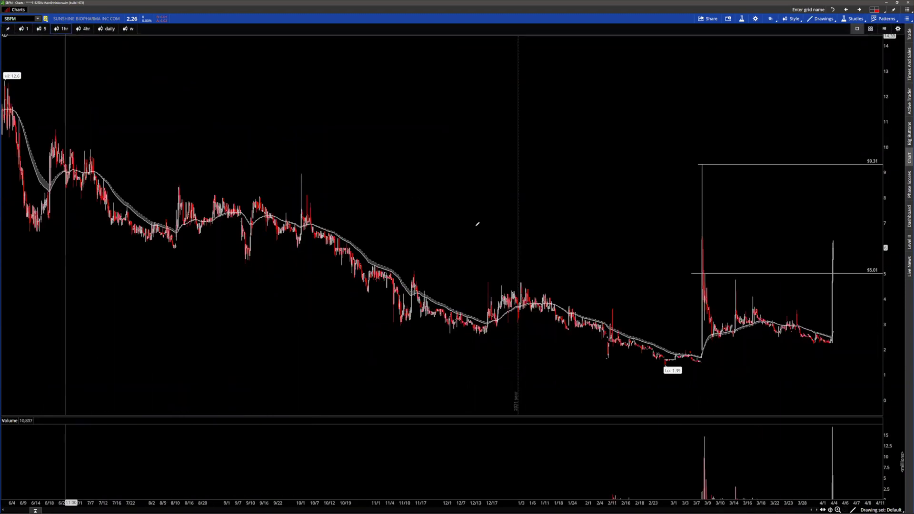
pyautogui.moveTo(738, 29); pyautogui.dragTo(880, 356)
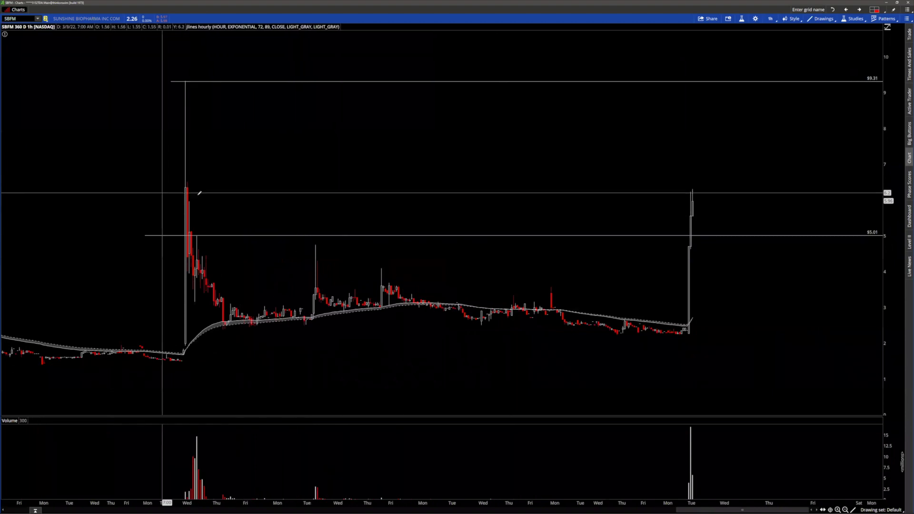
pyautogui.moveTo(162, 193); pyautogui.dragTo(789, 202)
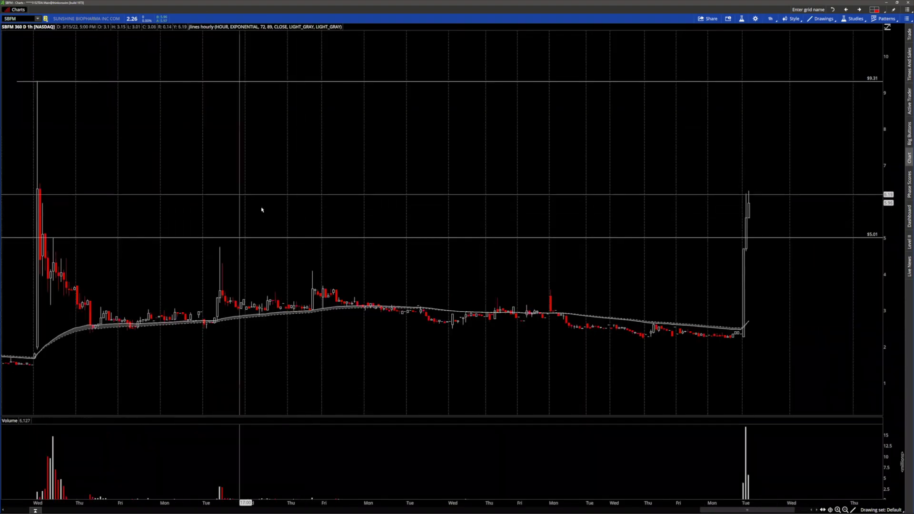
pyautogui.middleClick(261, 209)
pyautogui.click(264, 206)
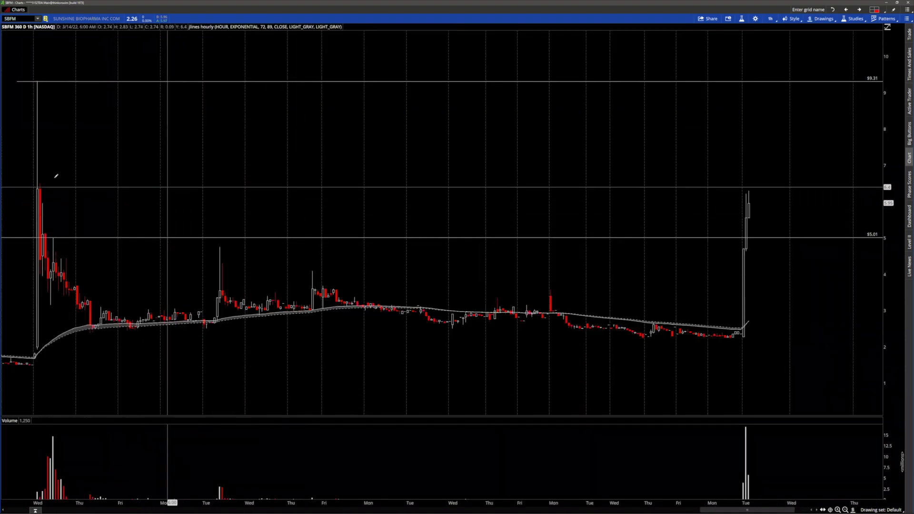
pyautogui.click(32, 183)
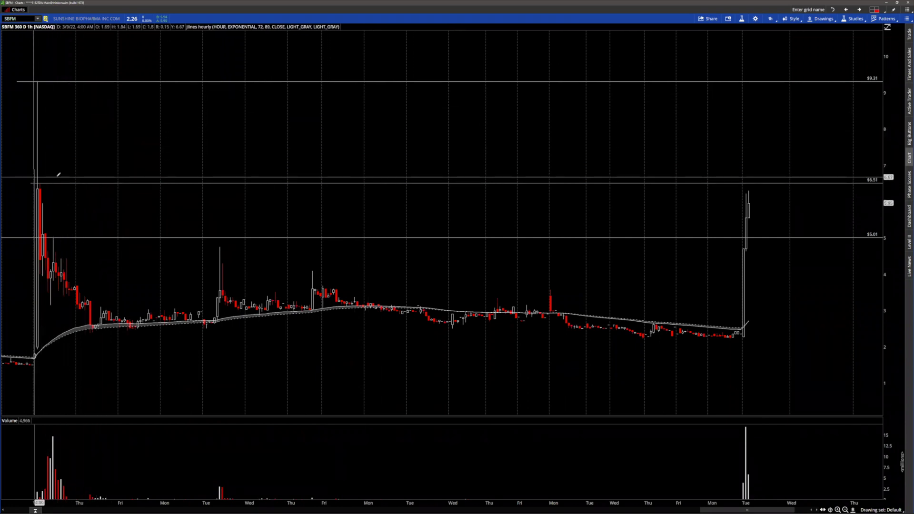
# Step: On the one-minute premarket chart, circle the volume surge around 9:05 and draw an arrow to the premarket volume label
pyautogui.click(37, 29)
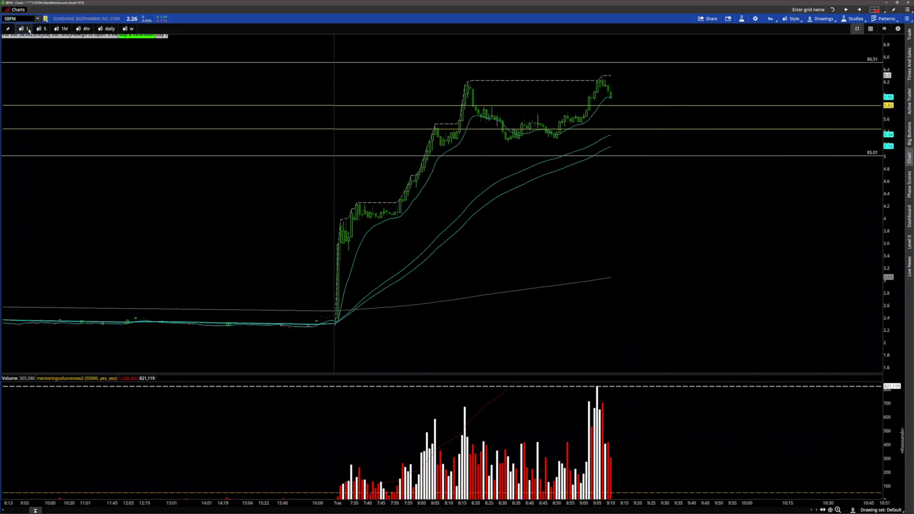
pyautogui.moveTo(322, 147); pyautogui.dragTo(700, 116)
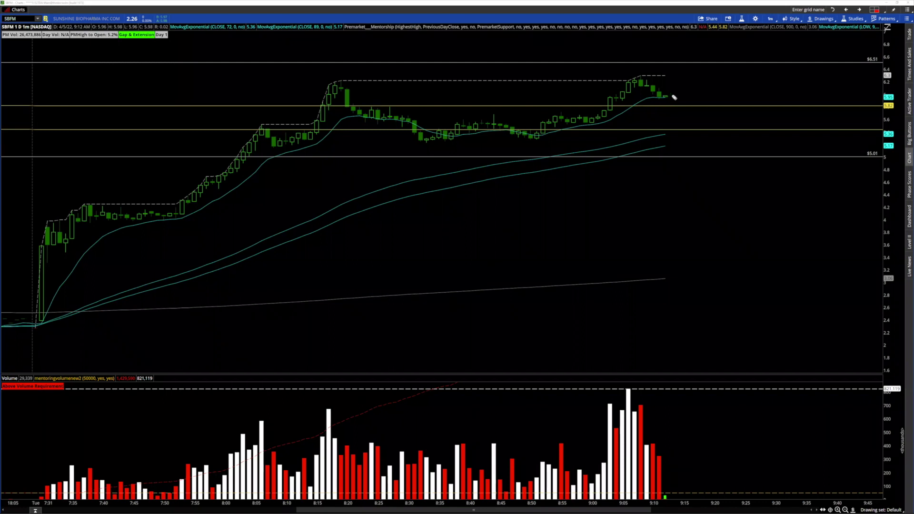
pyautogui.moveTo(601, 367); pyautogui.dragTo(577, 366)
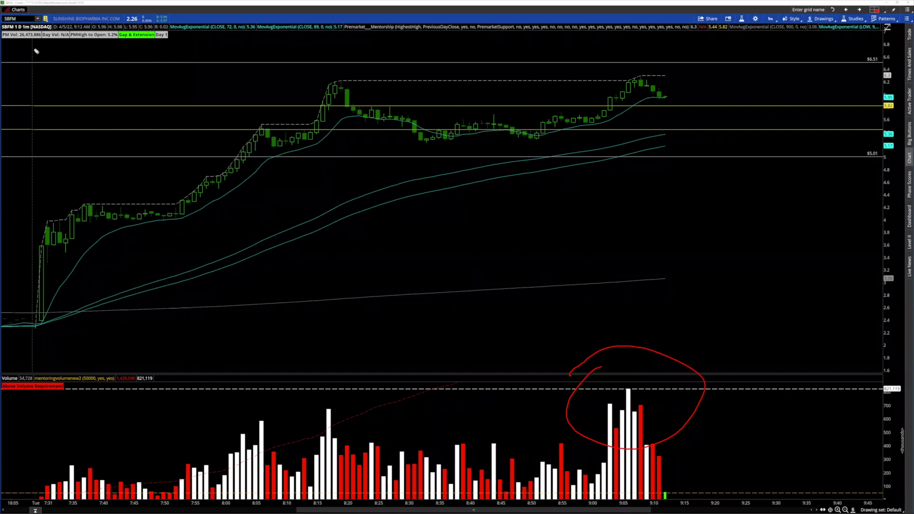
pyautogui.moveTo(35, 49); pyautogui.dragTo(65, 95)
# Step: Sketch a push into the $6.51 level and a drop through the circled moving averages, and erase the freehand annotations
pyautogui.moveTo(695, 70); pyautogui.dragTo(709, 59)
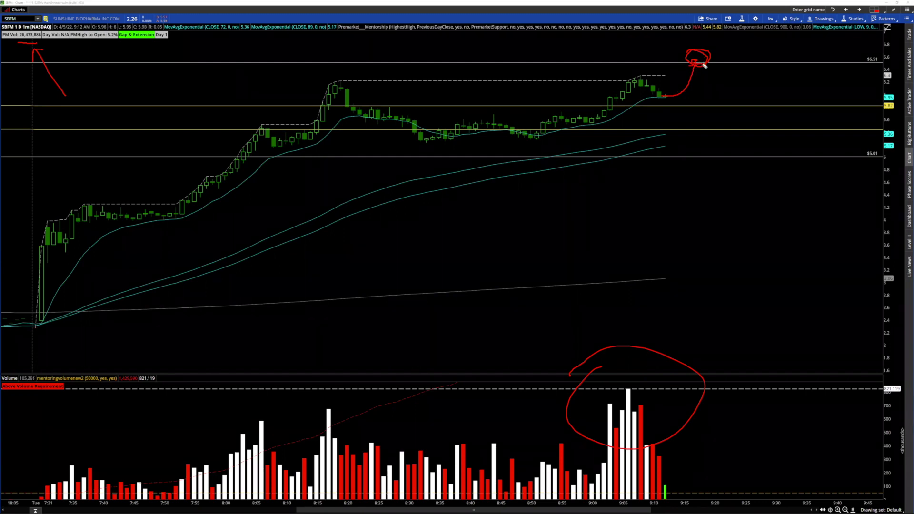
pyautogui.moveTo(700, 53); pyautogui.dragTo(714, 144)
pyautogui.moveTo(681, 74); pyautogui.dragTo(713, 75)
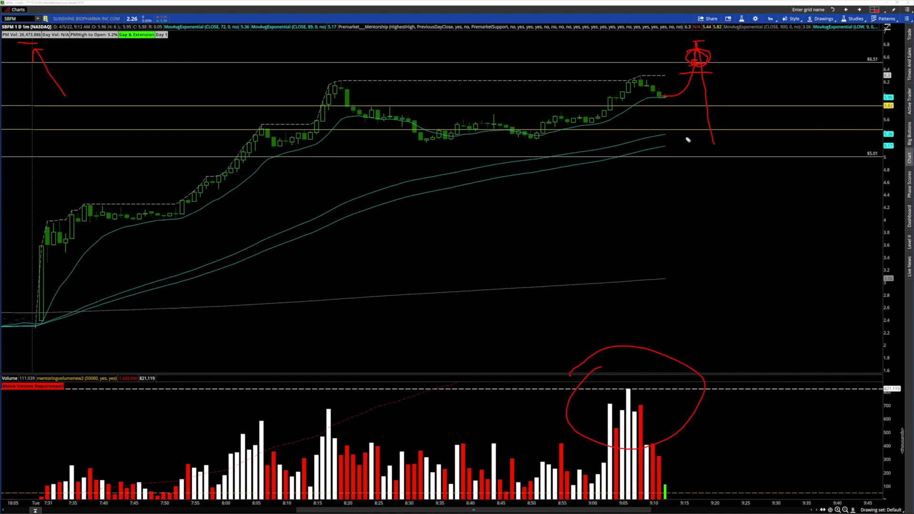
pyautogui.moveTo(686, 128)
pyautogui.mouseDown()
pyautogui.moveTo(713, 141)
pyautogui.moveTo(685, 144)
pyautogui.moveTo(701, 243)
pyautogui.moveTo(712, 228)
pyautogui.mouseUp()
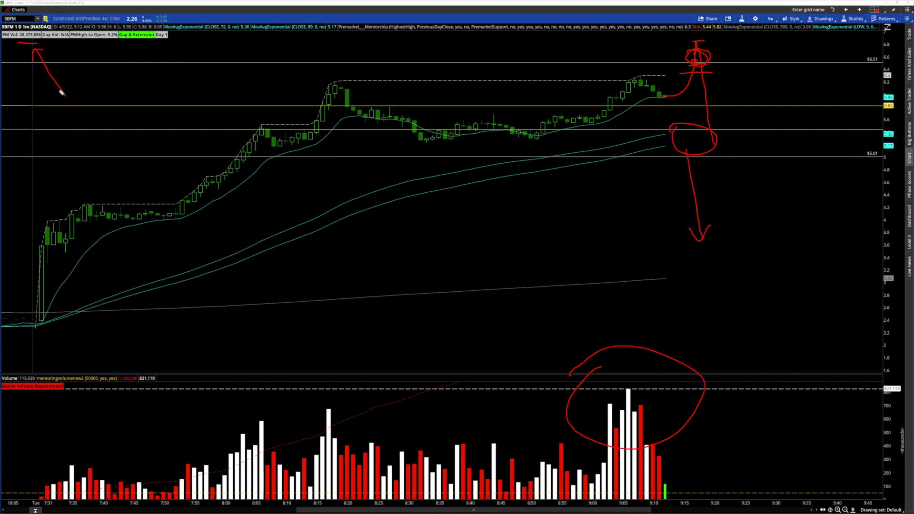
pyautogui.press('e')
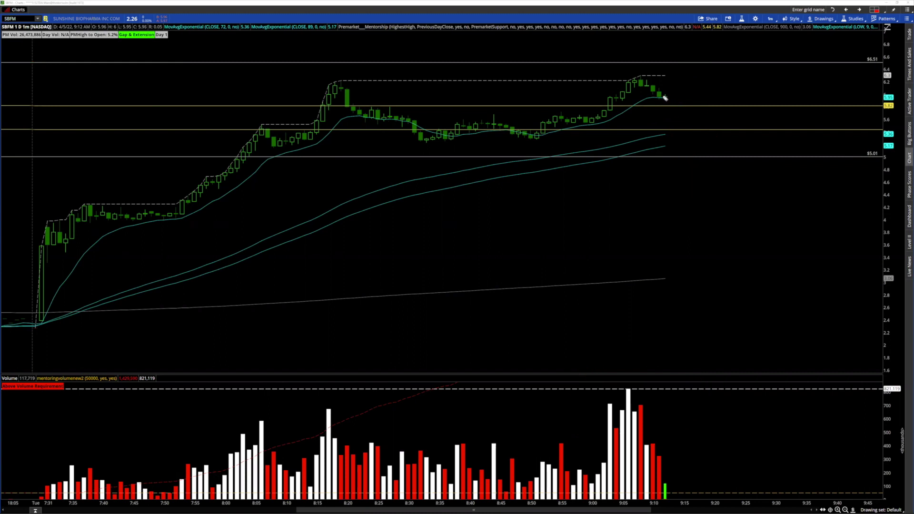
# Step: Sketch a dip to the moving averages and a rally above the $6.51 level, and clear the sketch
pyautogui.moveTo(665, 96); pyautogui.dragTo(680, 154)
pyautogui.moveTo(698, 137); pyautogui.dragTo(712, 76)
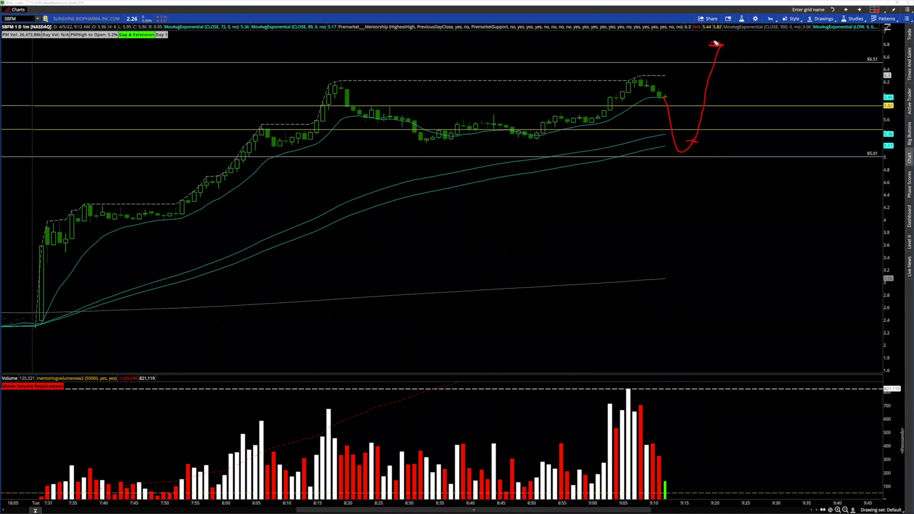
pyautogui.moveTo(697, 46)
pyautogui.mouseDown()
pyautogui.moveTo(657, 56)
pyautogui.moveTo(821, 45)
pyautogui.mouseUp()
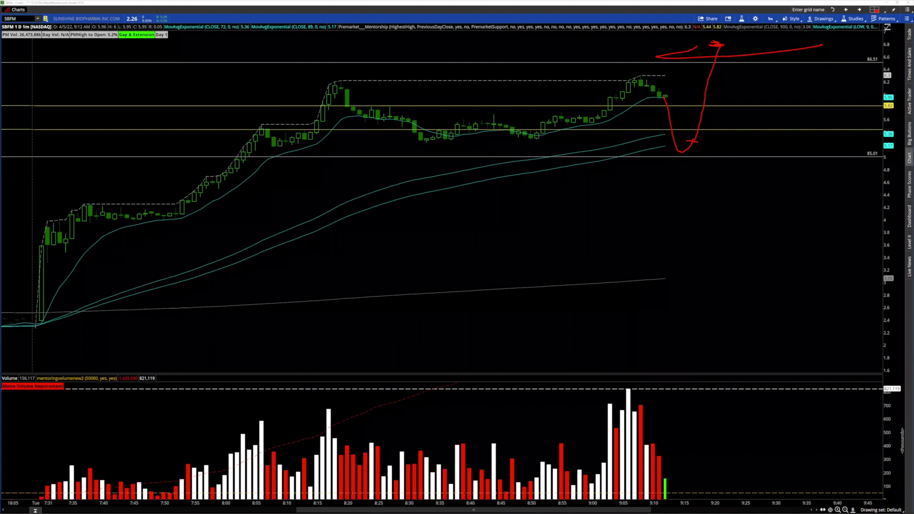
pyautogui.press('Escape')
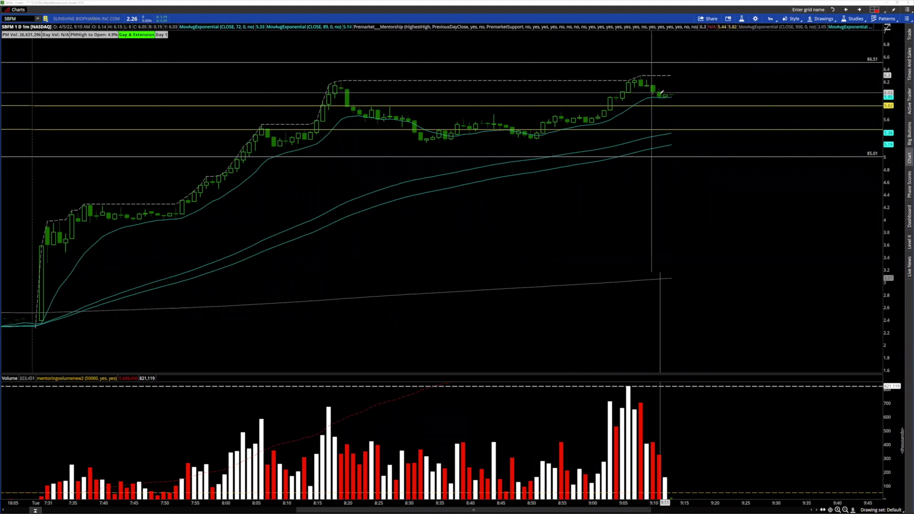
# Step: Draw a descending trendline on the one-minute chart from the 9:08 high at about 6.29 along the pullback to just past 9:17
pyautogui.moveTo(593, 31); pyautogui.dragTo(873, 127)
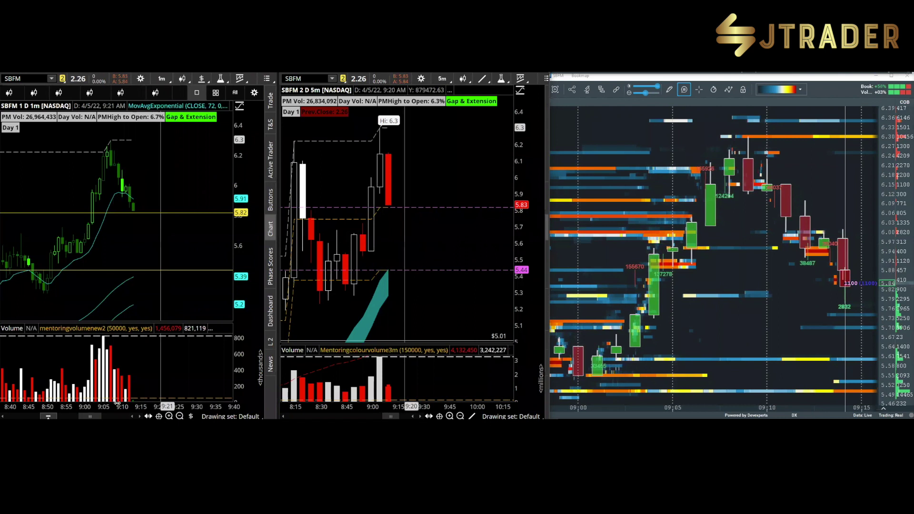
pyautogui.scroll(-6, 116, 402)
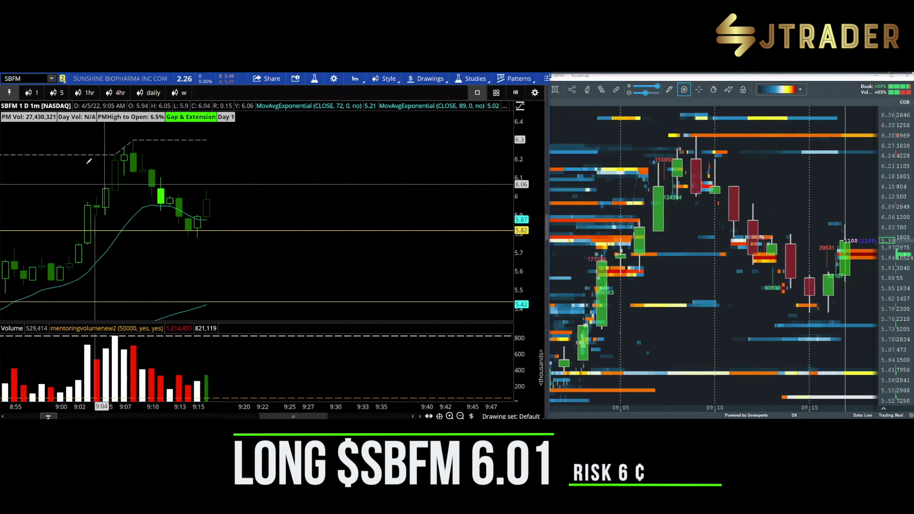
pyautogui.moveTo(81, 256); pyautogui.dragTo(253, 377)
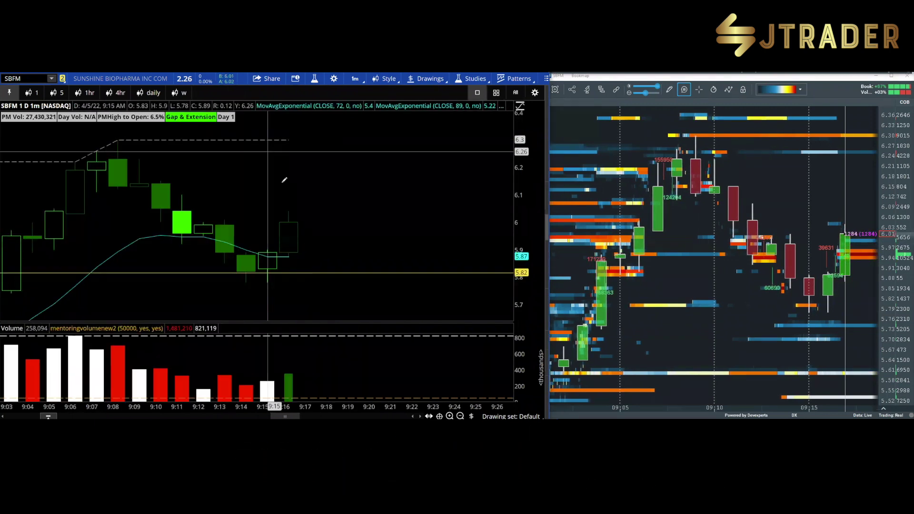
pyautogui.click(110, 142)
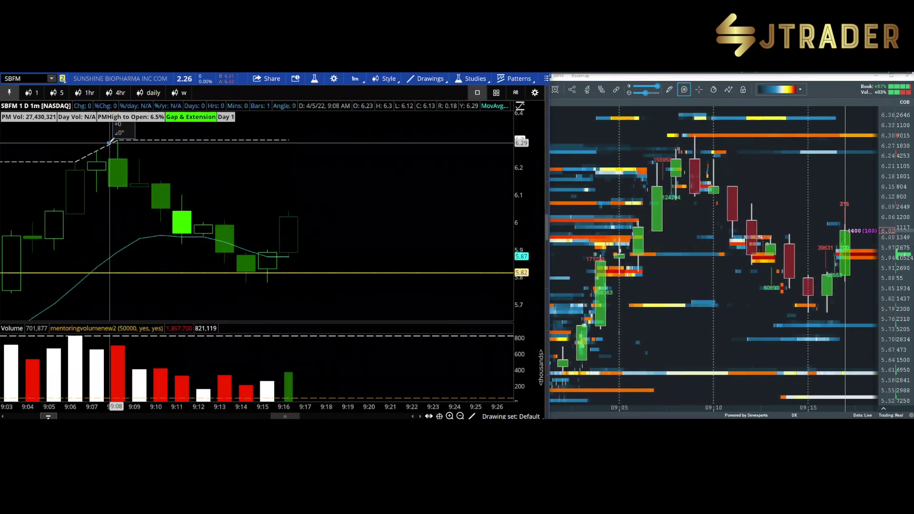
pyautogui.click(322, 264)
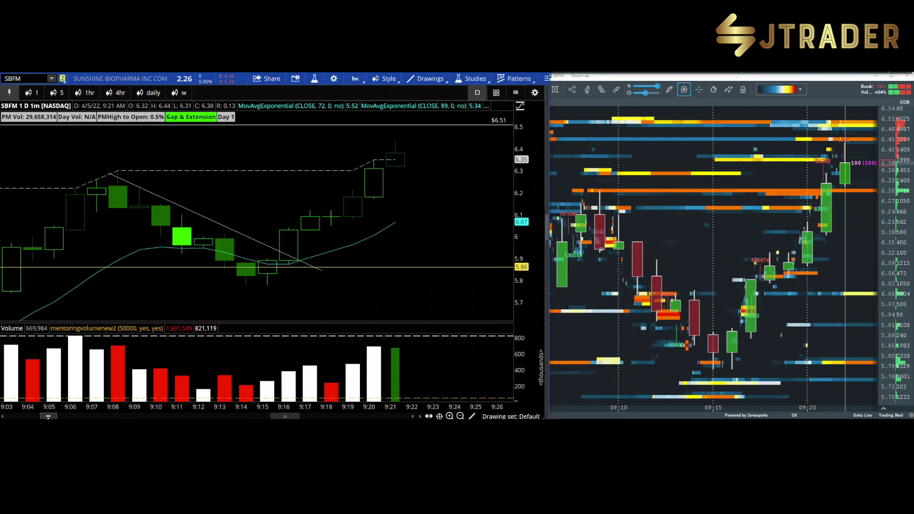
pyautogui.hotkey('alt', 'Tab')
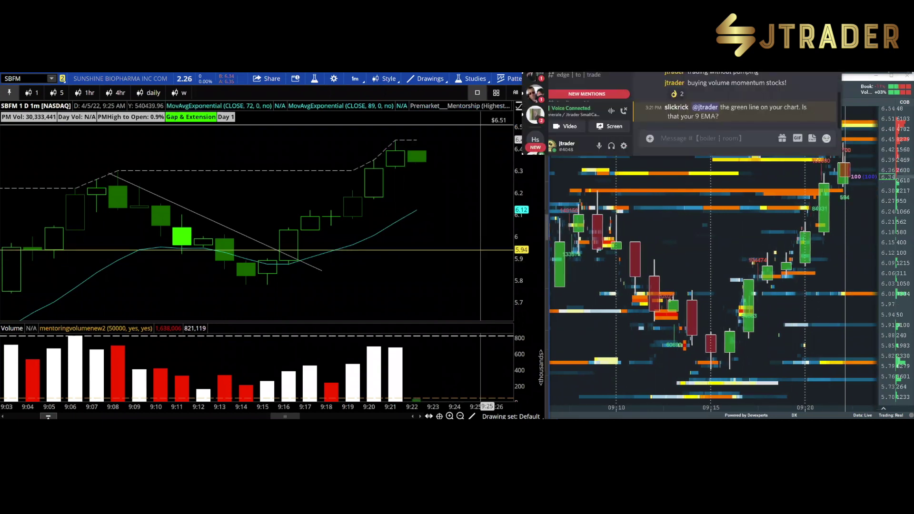
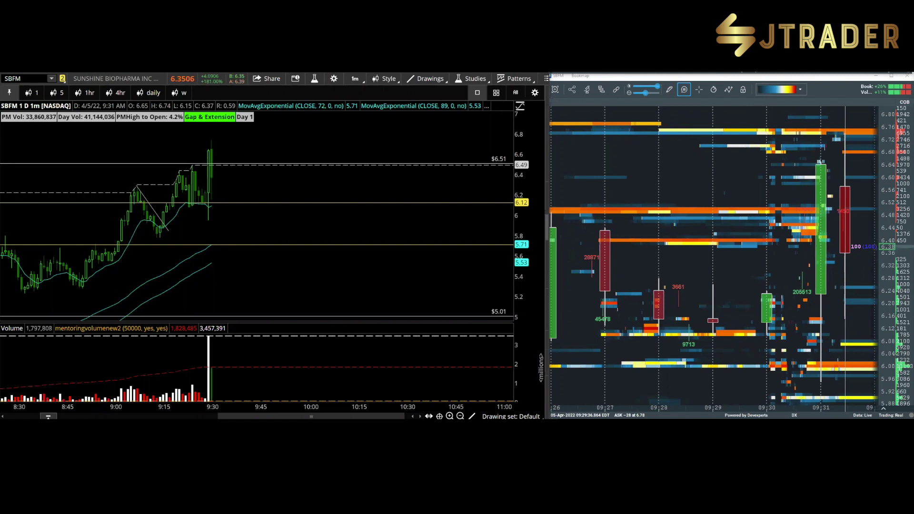
pyautogui.scroll(3, 326, 160)
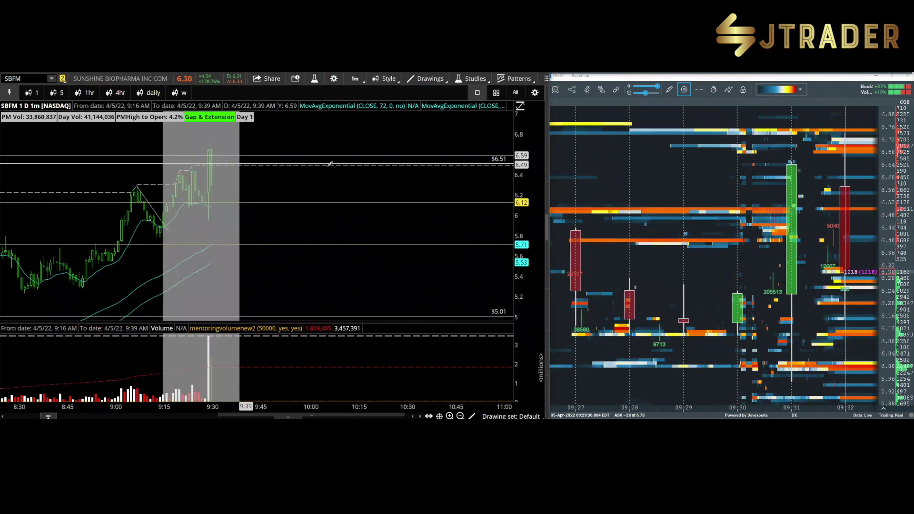
pyautogui.scroll(2, 341, 162)
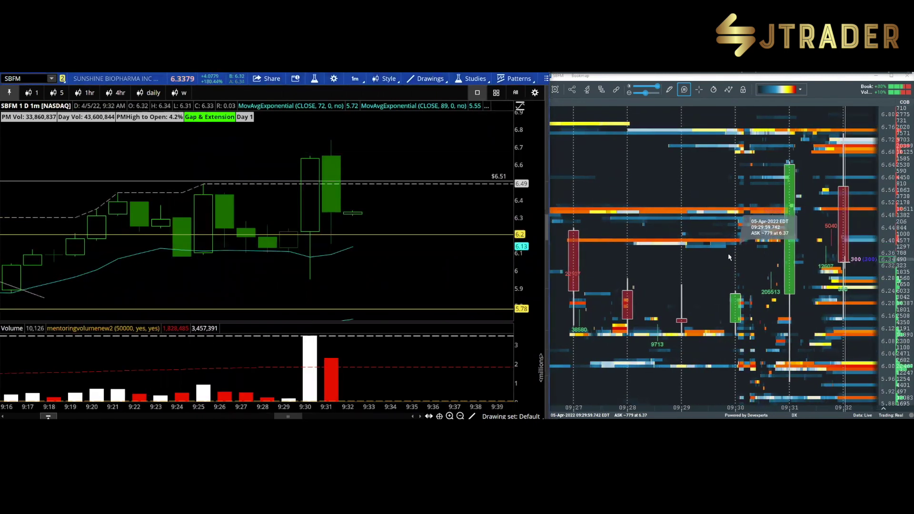
pyautogui.scroll(2, 729, 255)
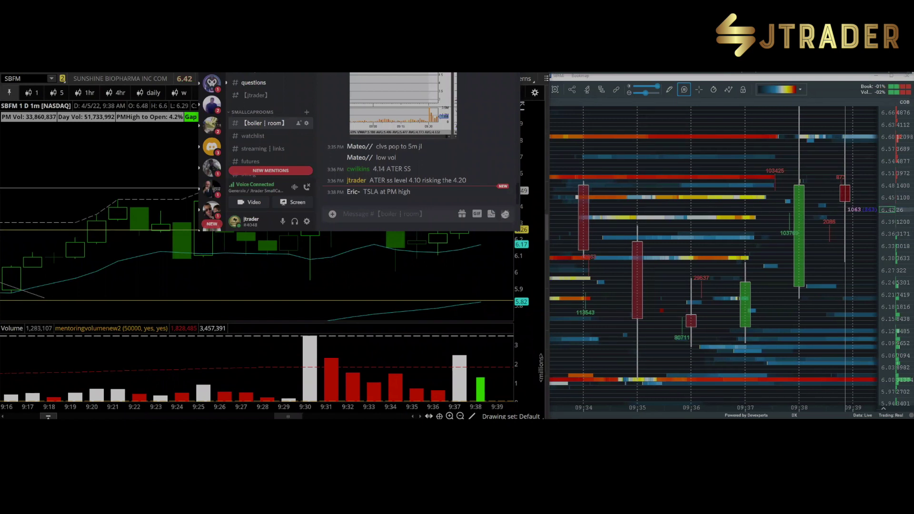
# Step: Attach the copied chart screenshot to a message in Discord's boiler room channel and caption it with the ticker
pyautogui.hotkey('ctrl', 'v')
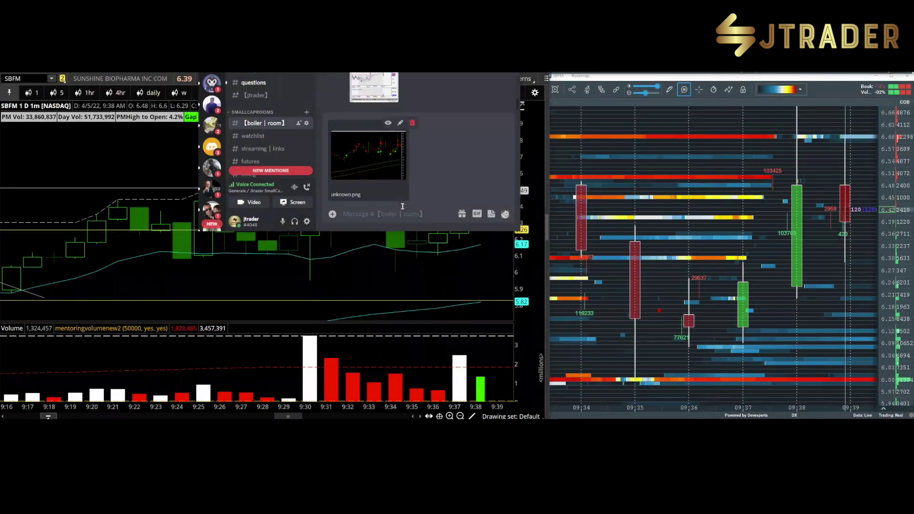
pyautogui.write('BFM')
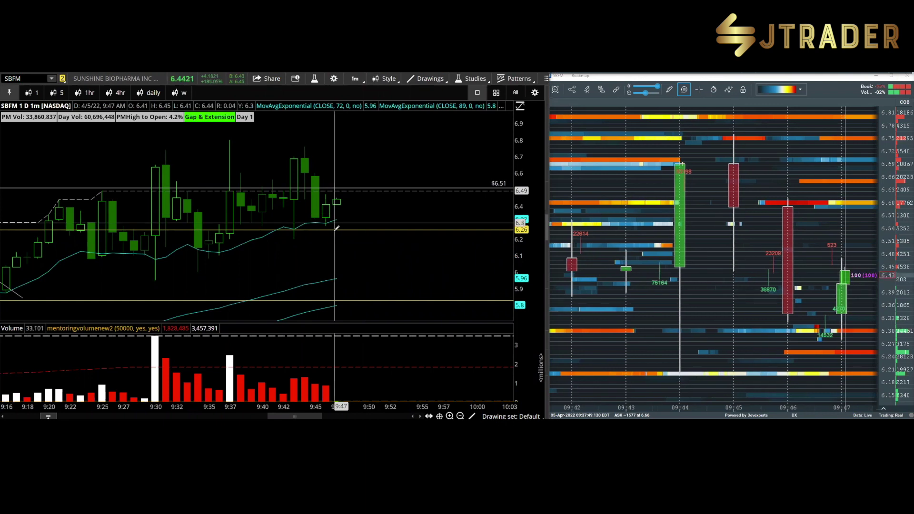
# Step: Draw an ascending trendline on the one-minute chart from the 9:30 low at about 5.95 to just above 6.5 near 9:58
pyautogui.moveTo(847, 267)
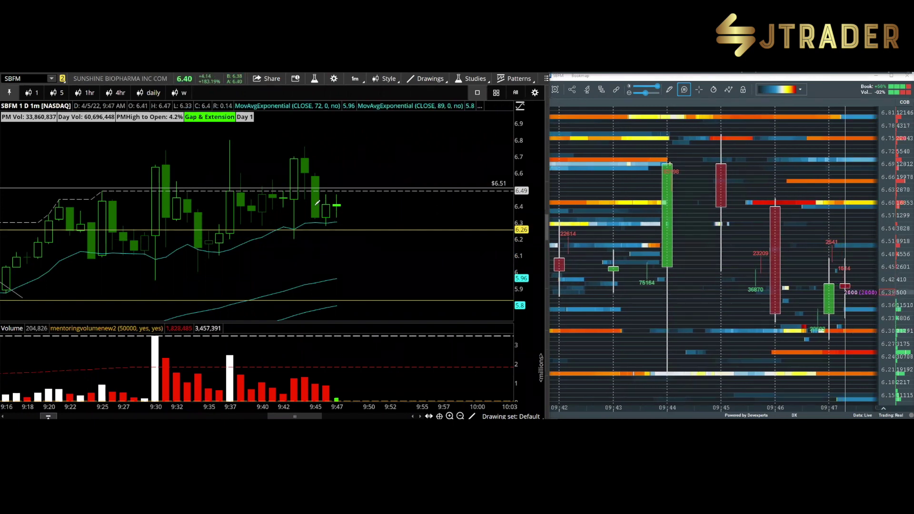
pyautogui.rightClick(345, 263)
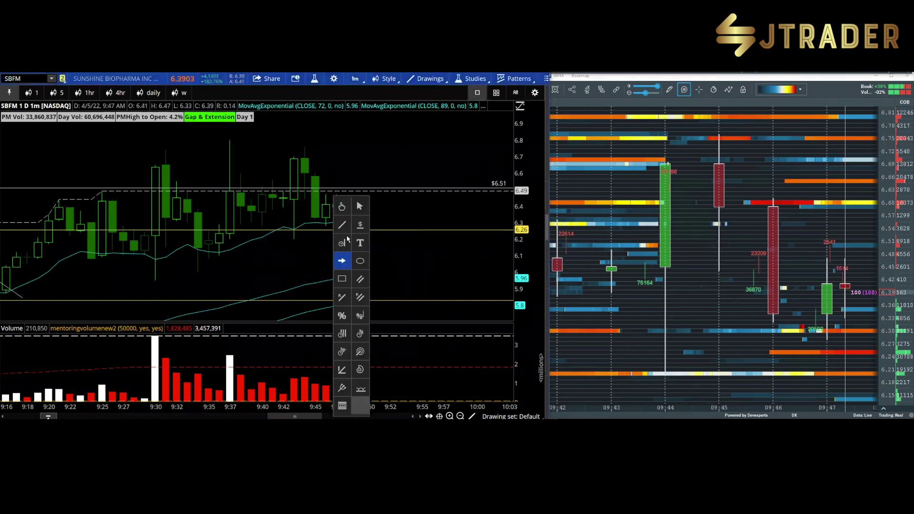
pyautogui.click(347, 236)
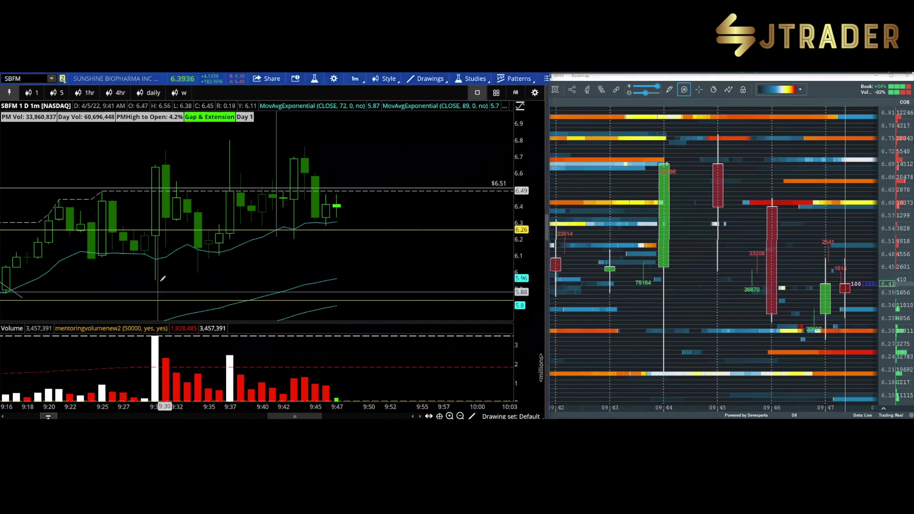
pyautogui.click(161, 281)
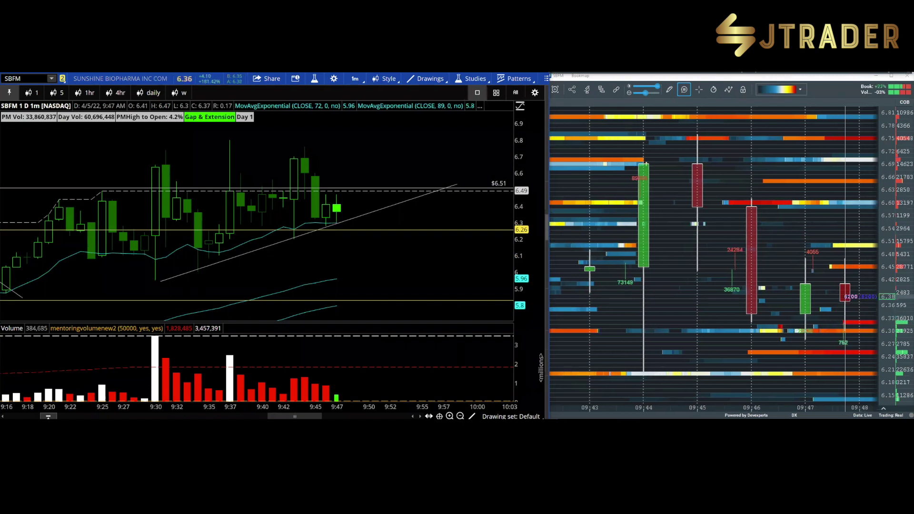
pyautogui.hotkey('alt', 'Tab')
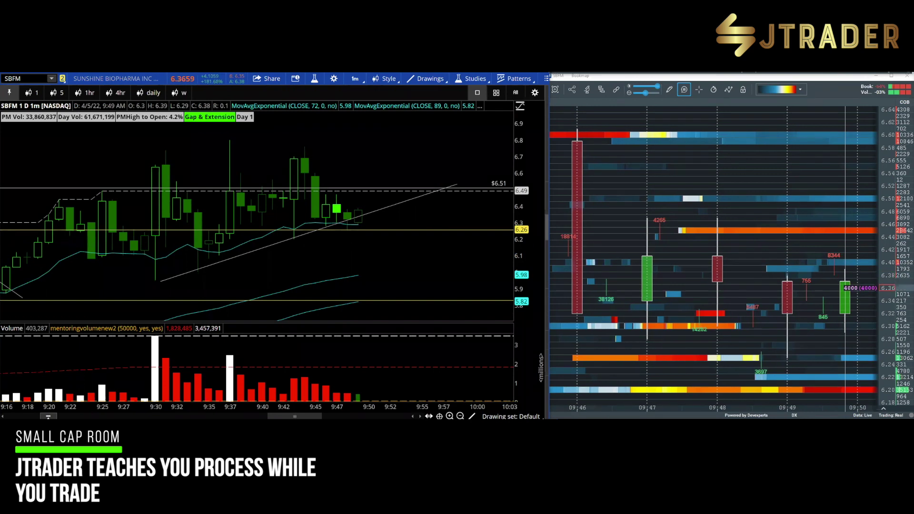
pyautogui.scroll(-2, 744, 198)
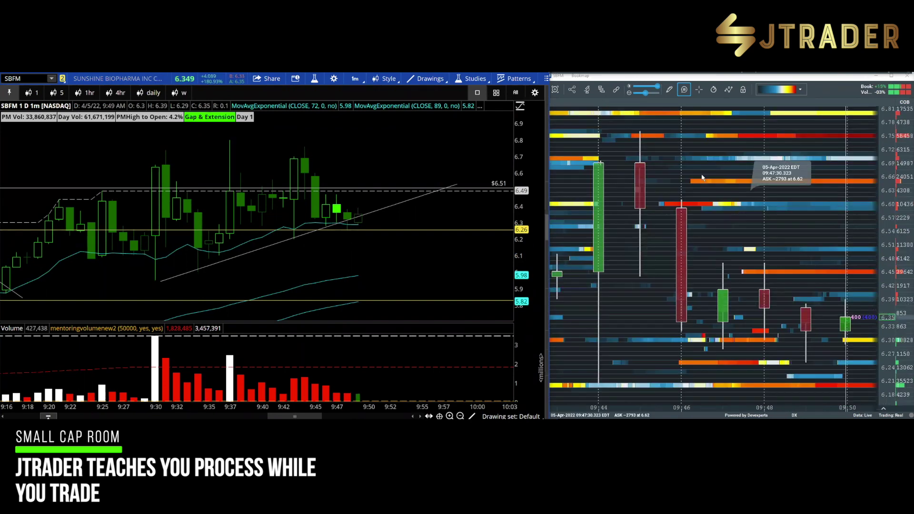
pyautogui.scroll(-2, 710, 185)
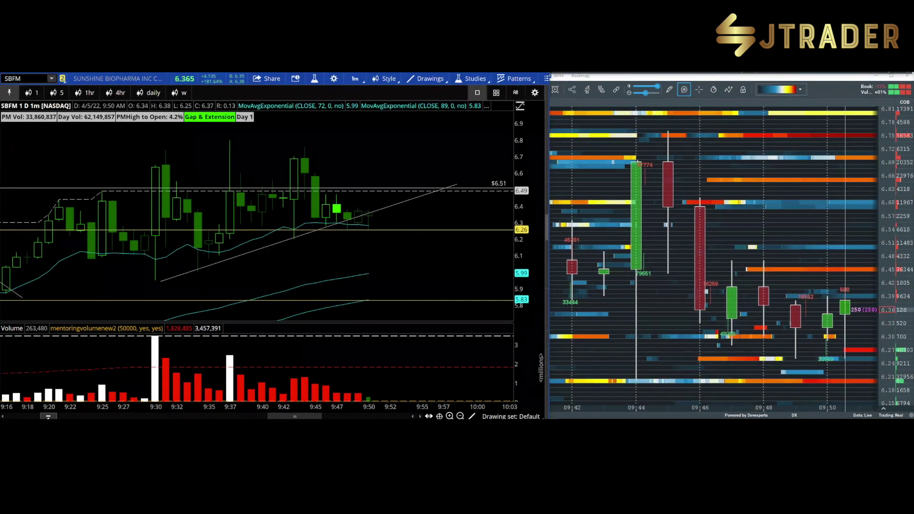
# Step: Switch to Discord and post the message "dont' fucking short this!" in the boiler room channel
pyautogui.hotkey('alt', 'Tab')
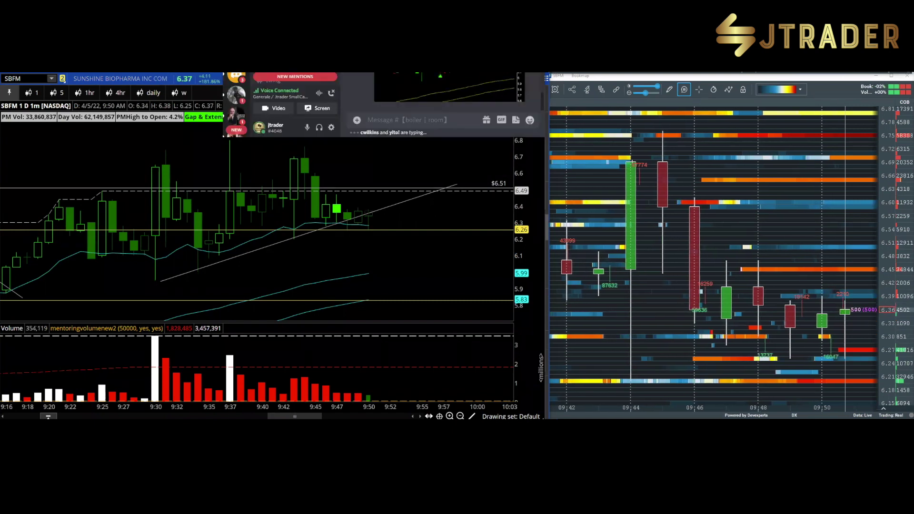
pyautogui.write("dont' fuc")
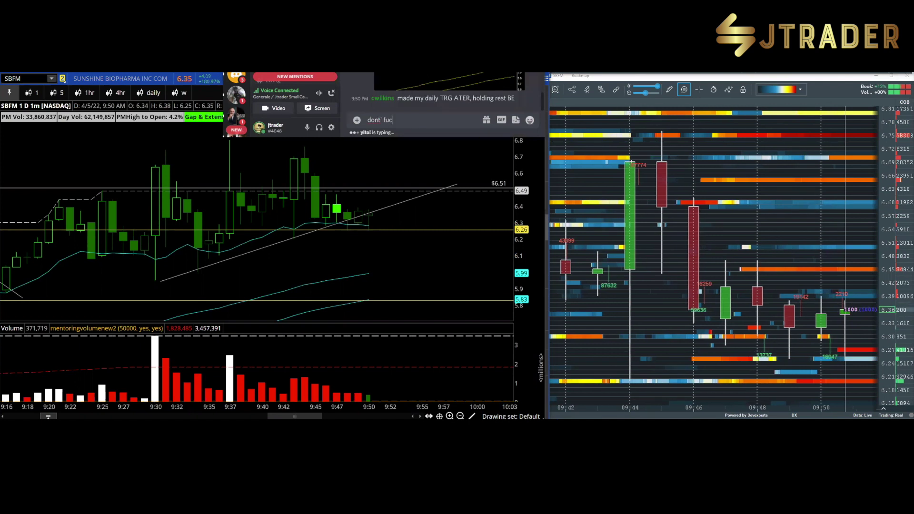
pyautogui.write('king short t')
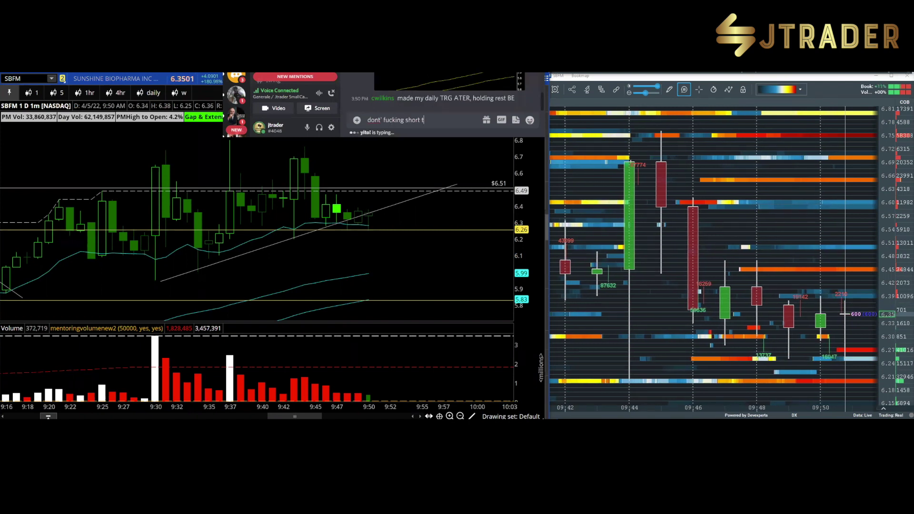
pyautogui.write('his!')
pyautogui.press('Return')
# Step: Post the follow-up messages "on blowup at highs" and "not lows or u get skinned", and return to the charts
pyautogui.write('on blowup')
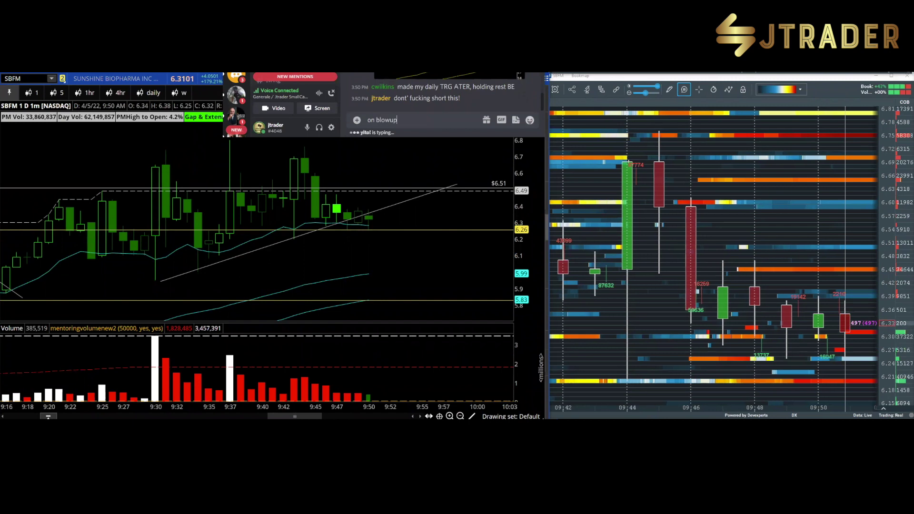
pyautogui.write(' at highs')
pyautogui.press('Return')
pyautogui.write('n')
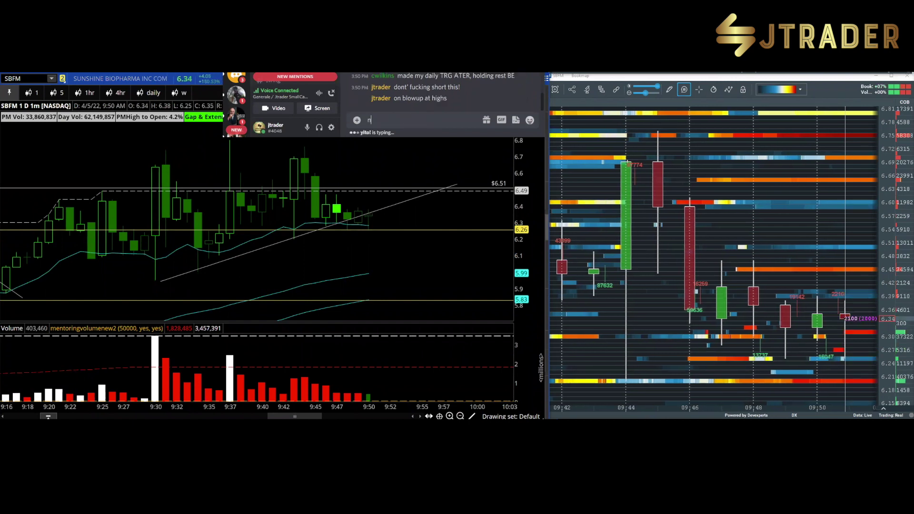
pyautogui.write('ot lows or u get')
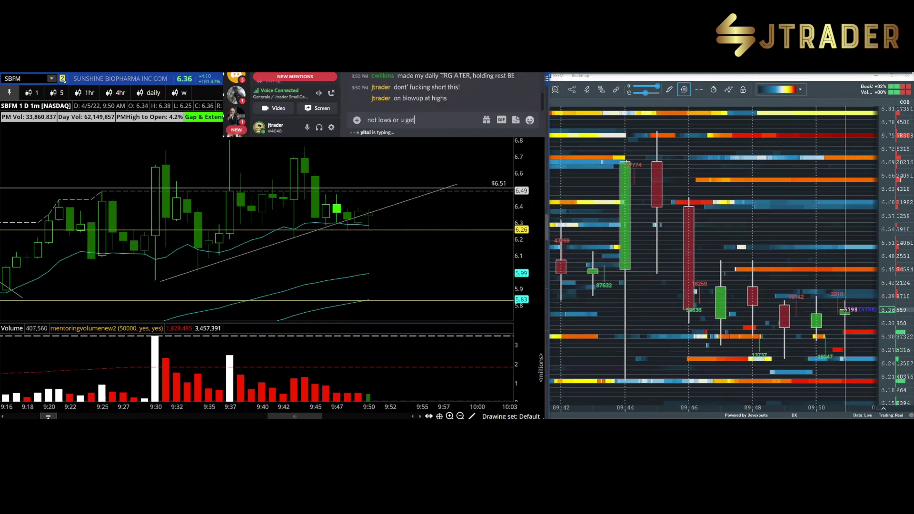
pyautogui.write(' ski')
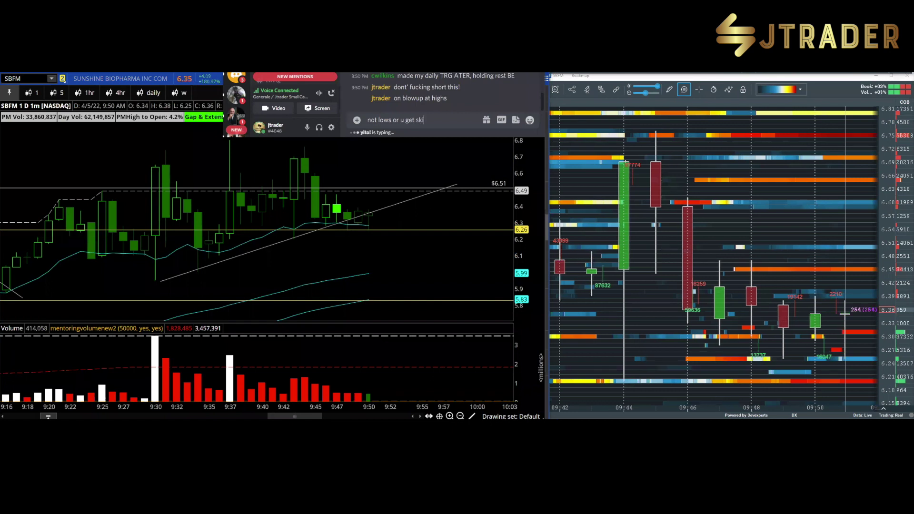
pyautogui.write('nned')
pyautogui.press('Return')
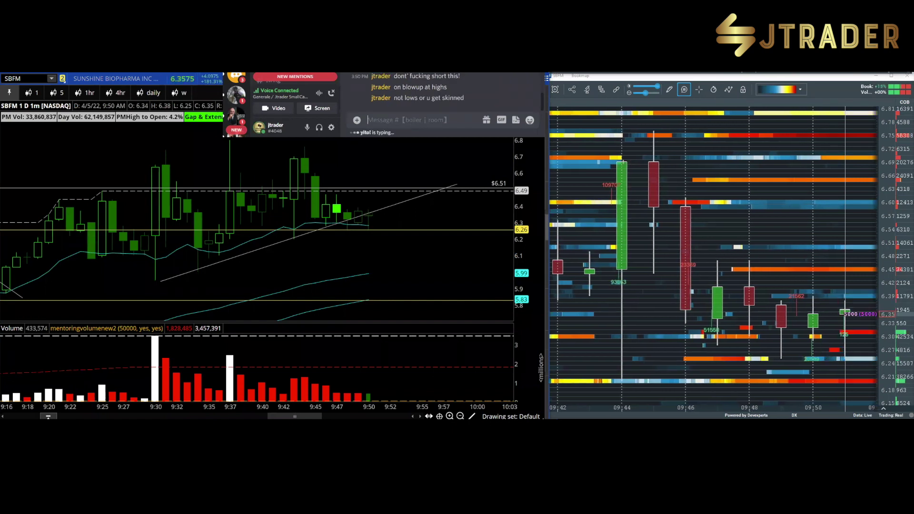
pyautogui.hotkey('alt', 'Tab')
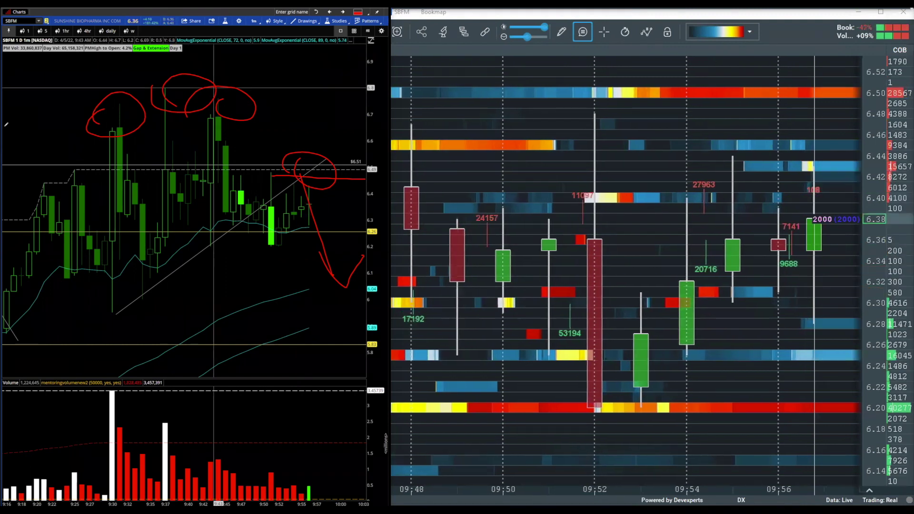
# Step: Clear the red freehand circles and the sketched price path from the one-minute chart
pyautogui.press('e')
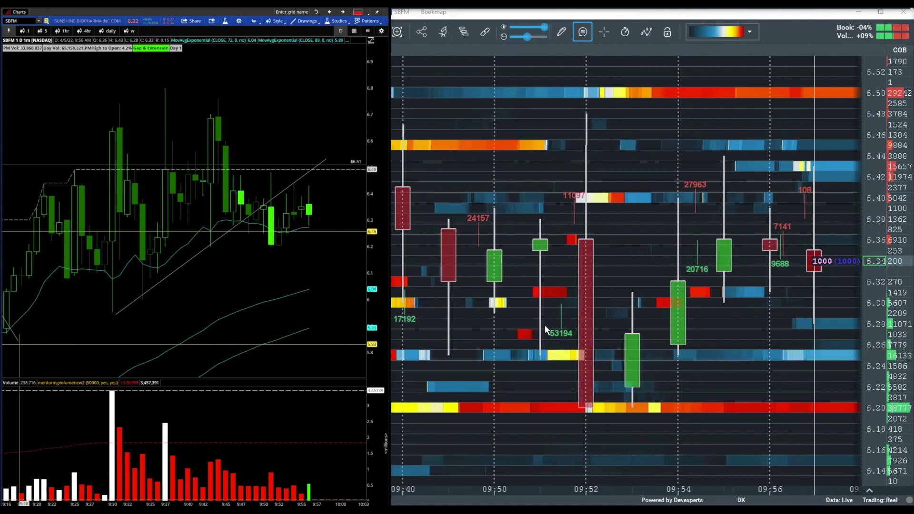
pyautogui.scroll(-3, 746, 356)
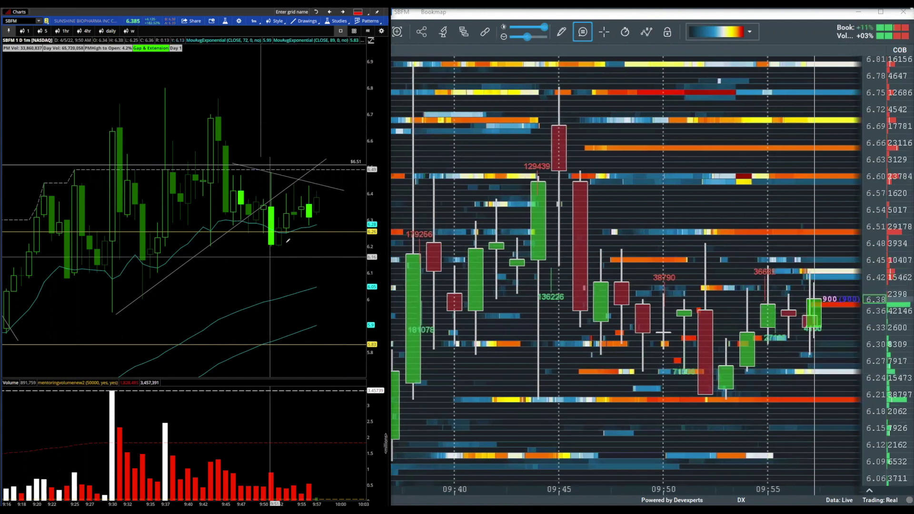
# Step: Draw an ascending trendline from below the 9:52 low at about 6.17 to about 6.35 at 10:01
pyautogui.click(270, 255)
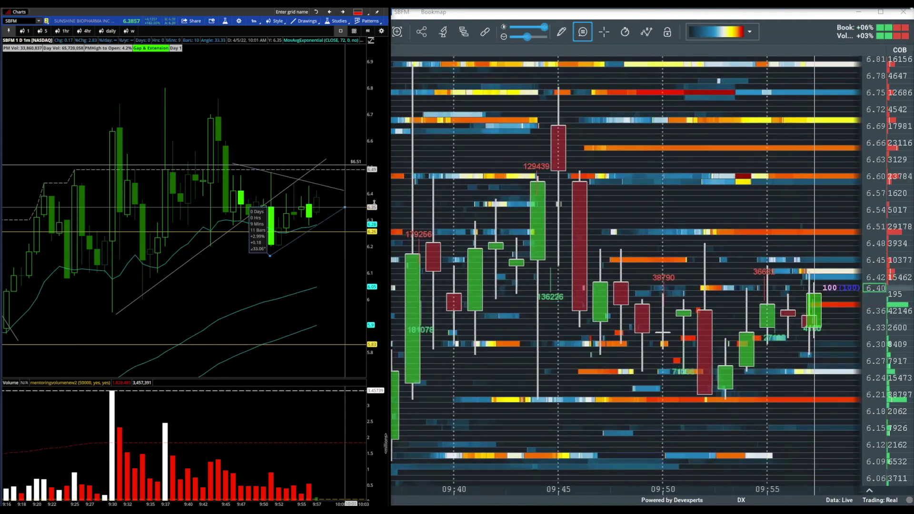
pyautogui.click(364, 194)
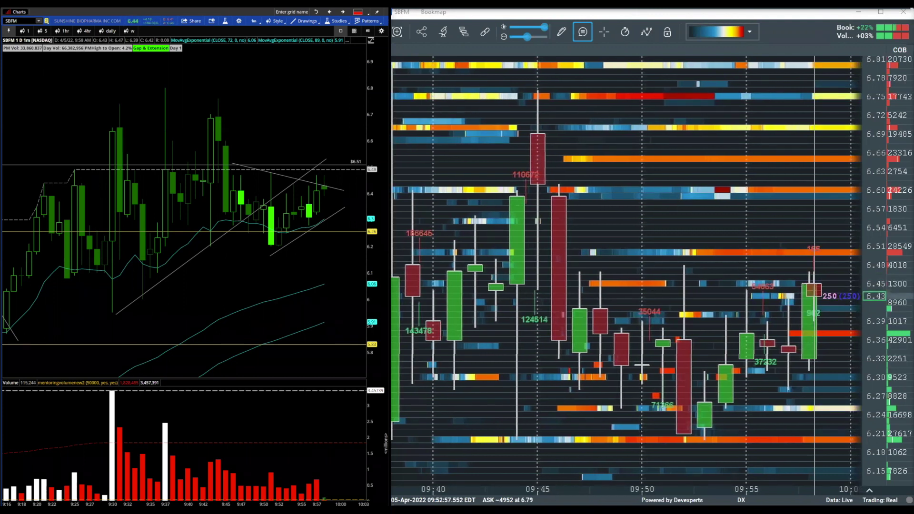
pyautogui.scroll(3, 633, 142)
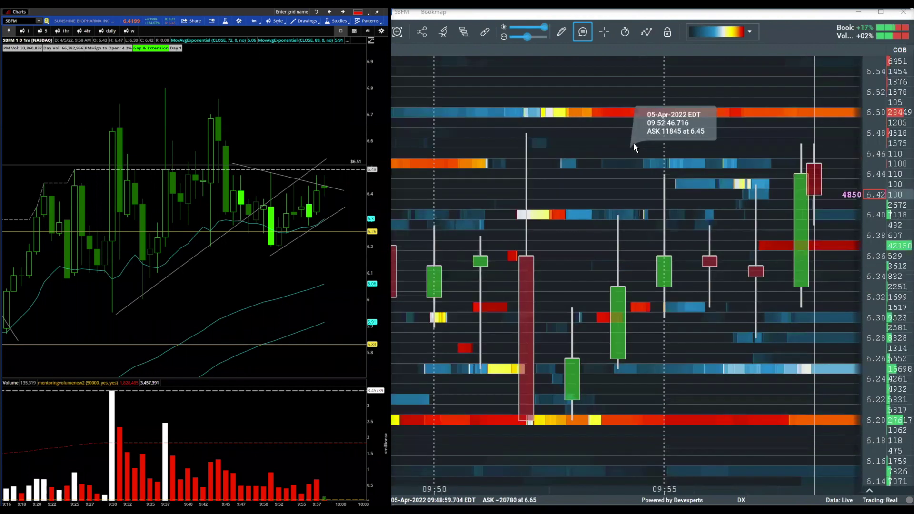
pyautogui.scroll(-3, 505, 142)
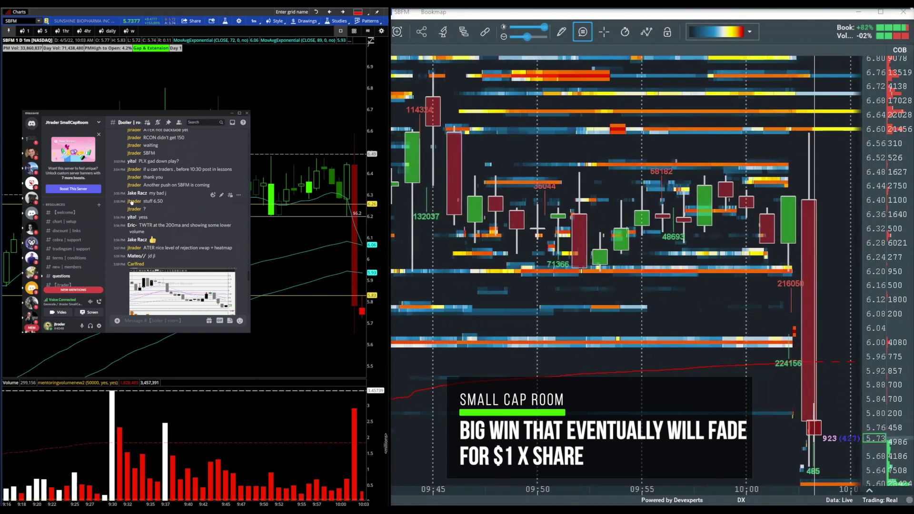
# Step: Highlight the "stuff 6.50" exchange in the boiler room chat and browse down to the shared trade chart screenshots
pyautogui.moveTo(132, 202); pyautogui.dragTo(193, 211)
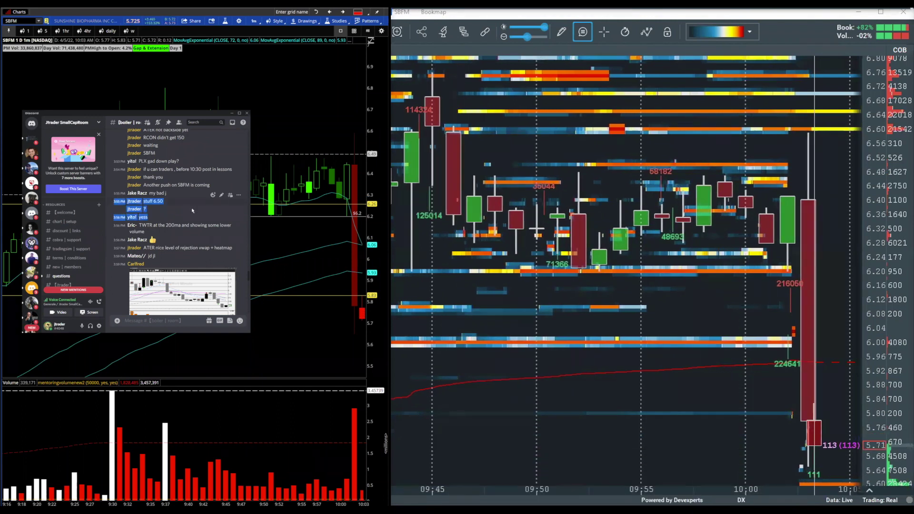
pyautogui.scroll(-2, 193, 210)
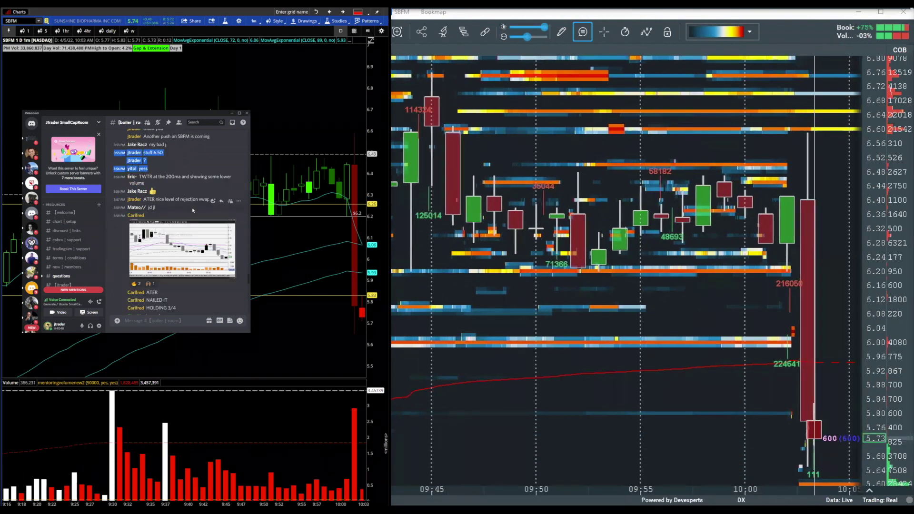
pyautogui.scroll(-3, 194, 212)
pyautogui.scroll(-5, 197, 214)
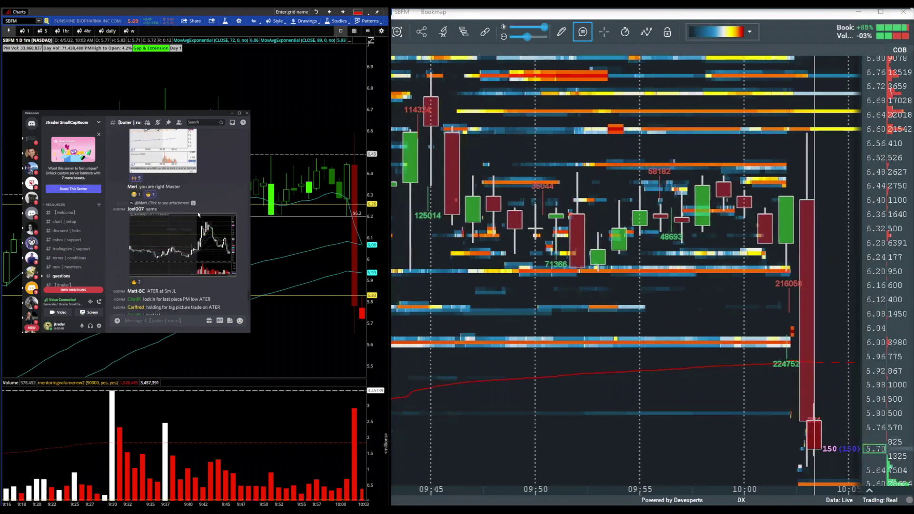
pyautogui.scroll(-5, 200, 215)
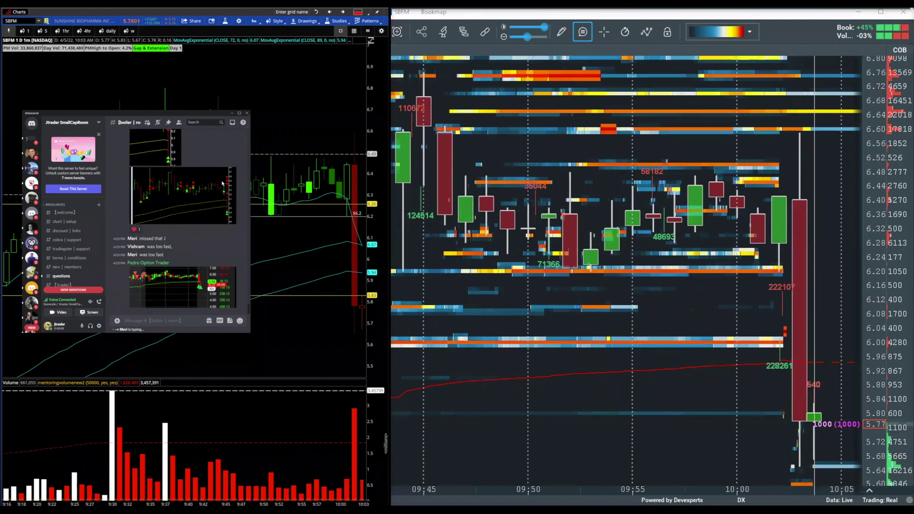
# Step: Enlarge the shared chart screenshot with the trade entry and exit arrows, close it, and return to the charts
pyautogui.click(195, 186)
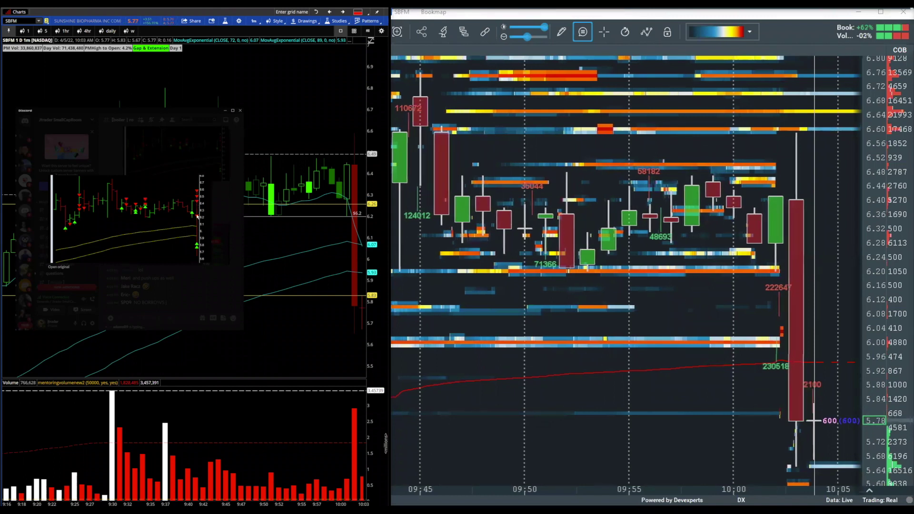
pyautogui.click(216, 244)
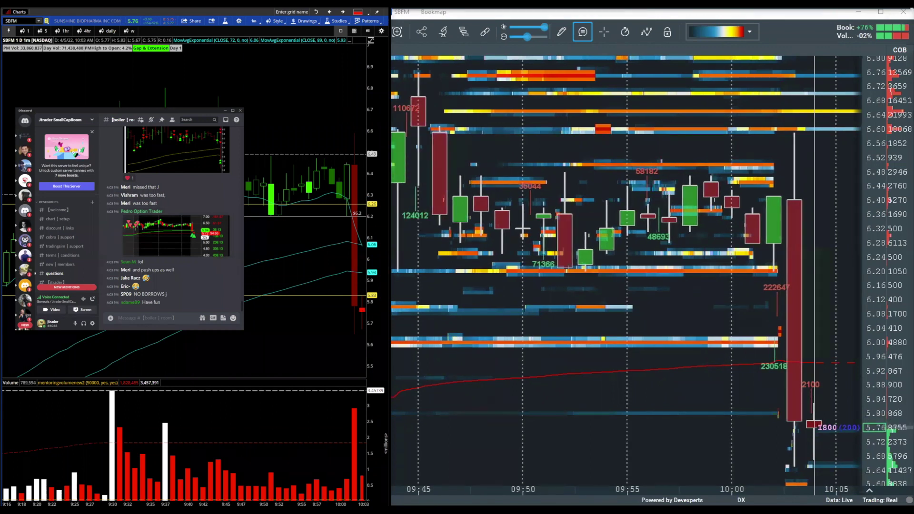
pyautogui.hotkey('alt', 'Tab')
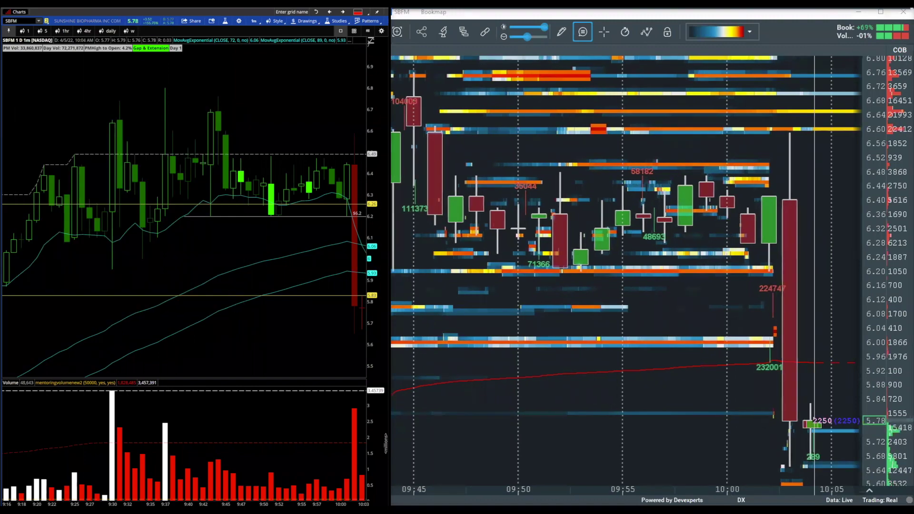